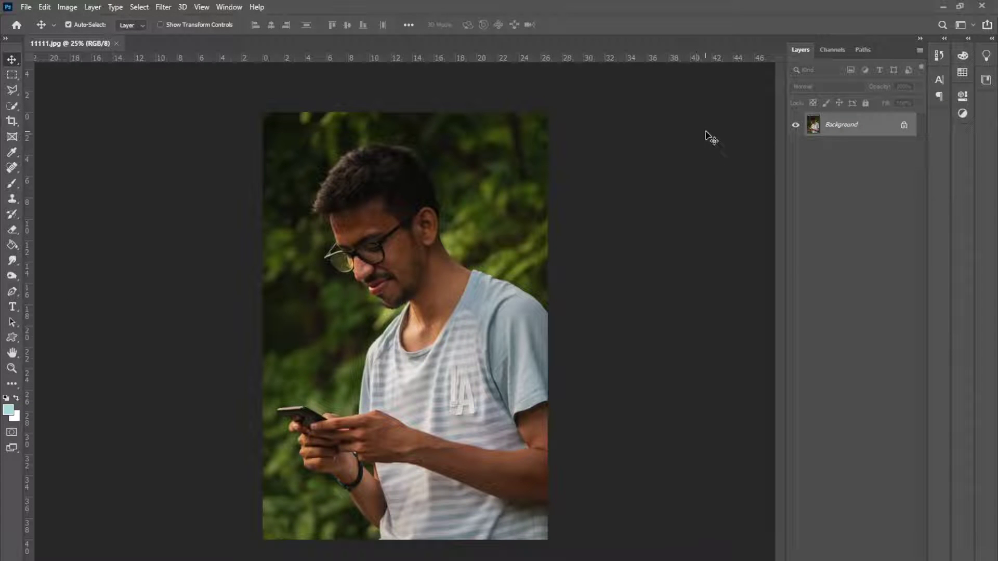
Duplicate the Background layer and remove the dark mole at the base of the neck with the Spot Healing Brush
{"action": "key", "text": "ctrl+j"}
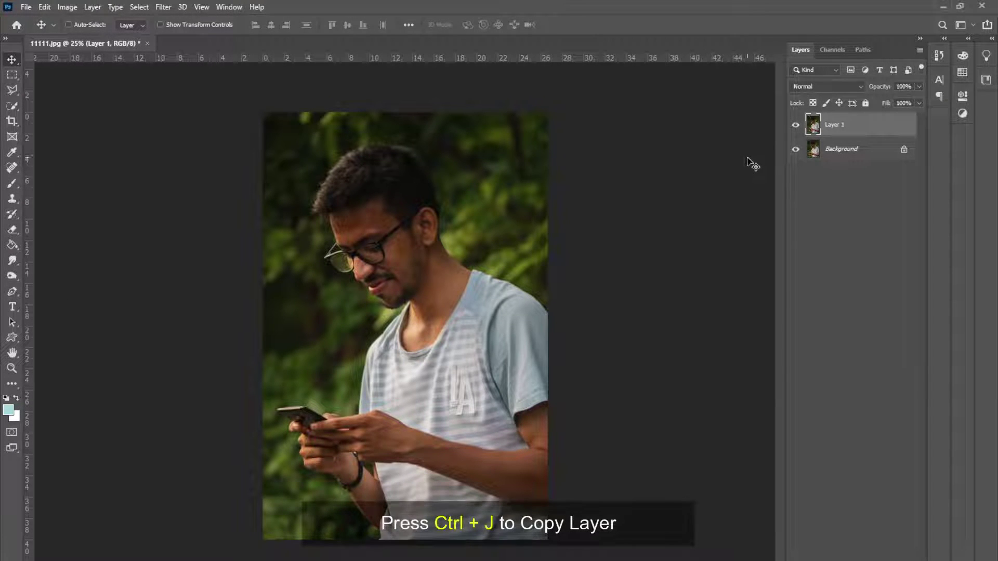
{"action": "scroll", "coordinate": [413, 270], "scroll_direction": "up", "scroll_amount": 1}
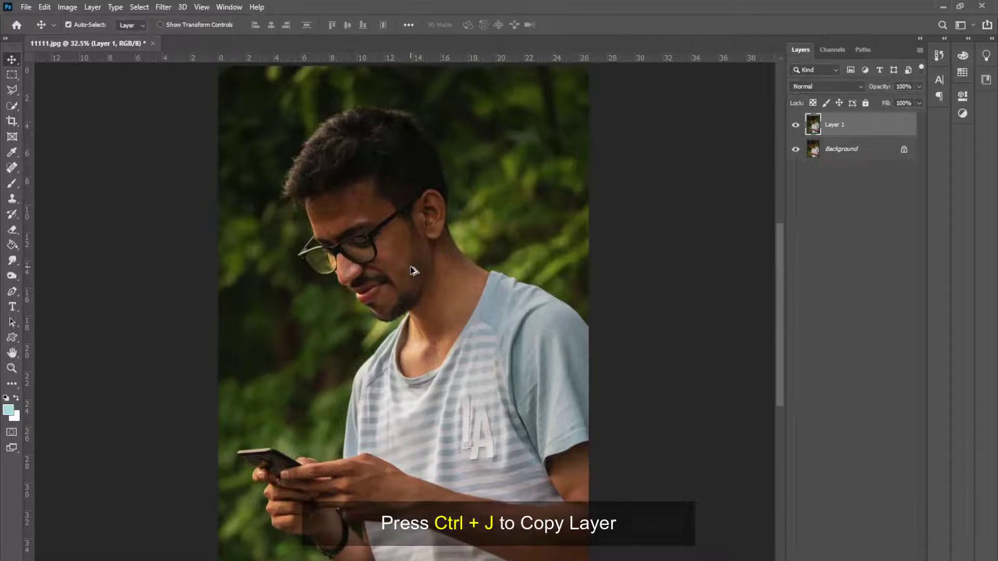
{"action": "scroll", "coordinate": [454, 341], "scroll_direction": "up", "scroll_amount": 3}
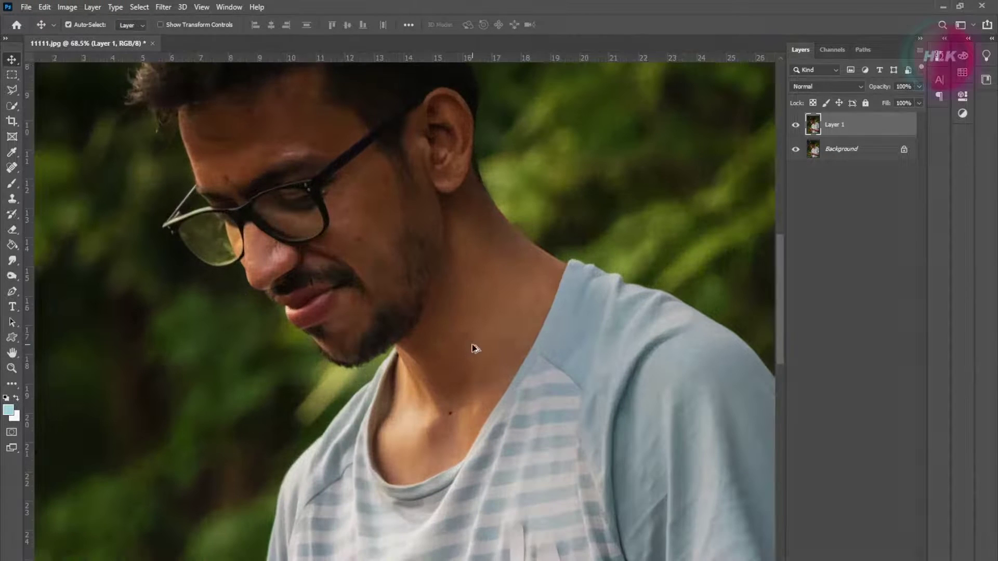
{"action": "scroll", "coordinate": [472, 350], "scroll_direction": "up", "scroll_amount": 1}
{"action": "key", "text": "j"}
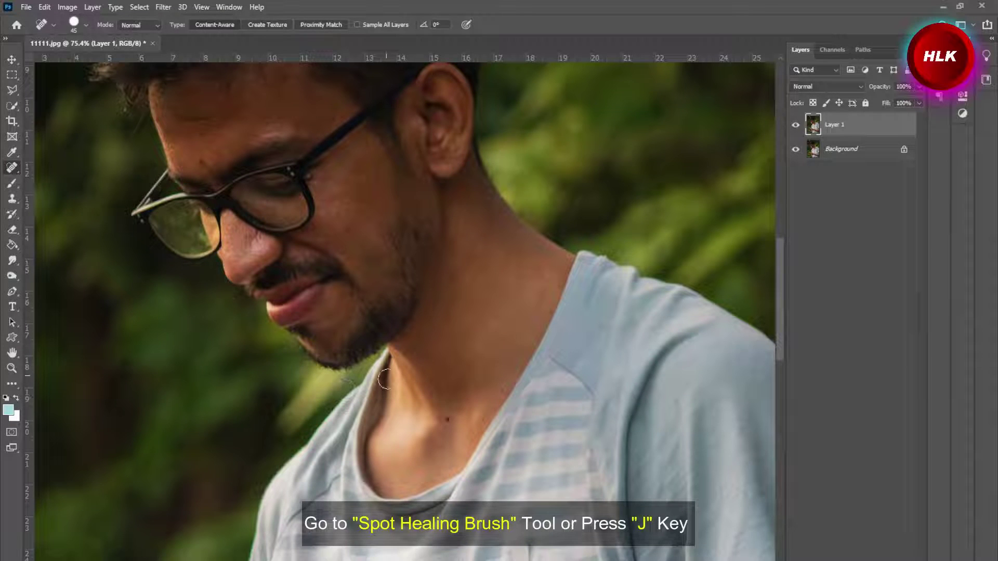
{"action": "left_click", "coordinate": [447, 419]}
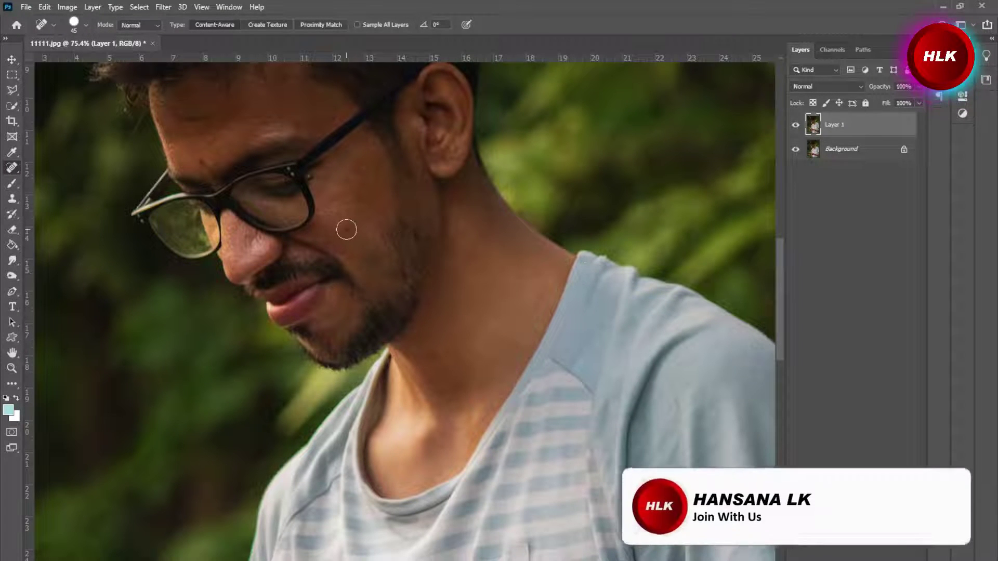
Heal the small blemishes on the upper cheek beside the glasses
{"action": "left_click", "coordinate": [374, 164]}
{"action": "left_click", "coordinate": [356, 167]}
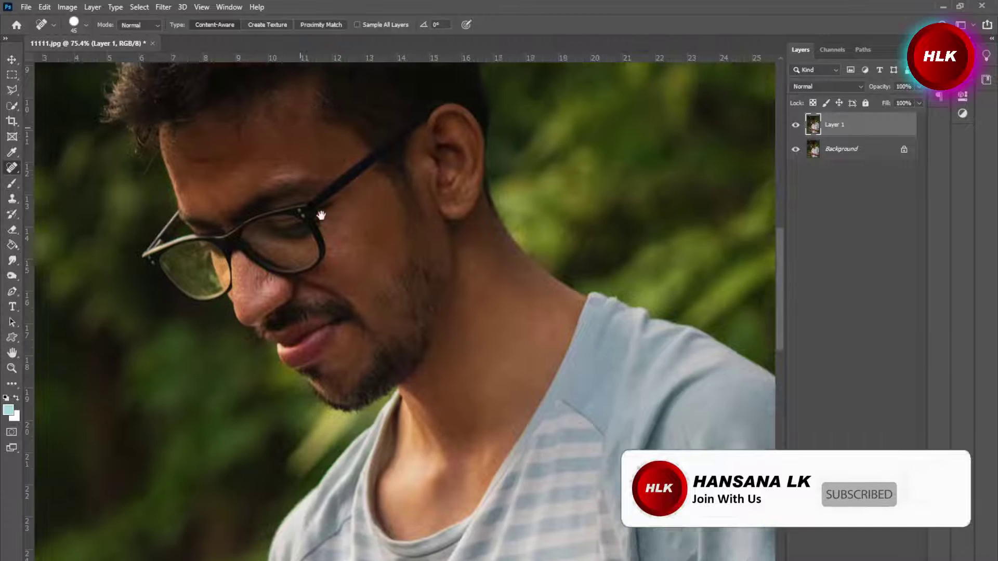
{"action": "left_click_drag", "start_coordinate": [322, 216], "coordinate": [327, 295]}
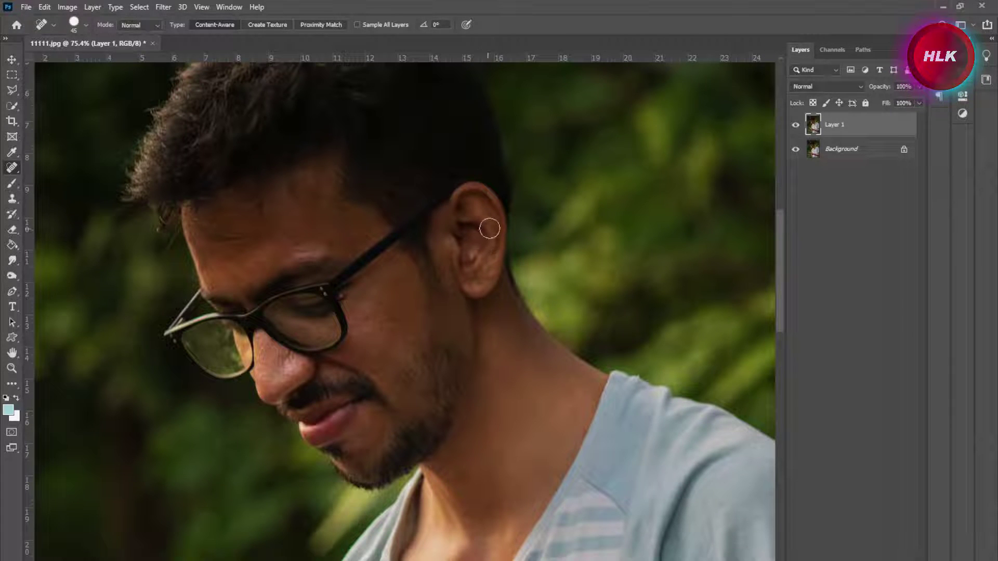
{"action": "key", "text": "b"}
{"action": "mouse_move", "coordinate": [544, 375]}
{"action": "left_mouse_down"}
{"action": "mouse_move", "coordinate": [580, 274]}
{"action": "mouse_move", "coordinate": [580, 283]}
{"action": "left_mouse_up"}
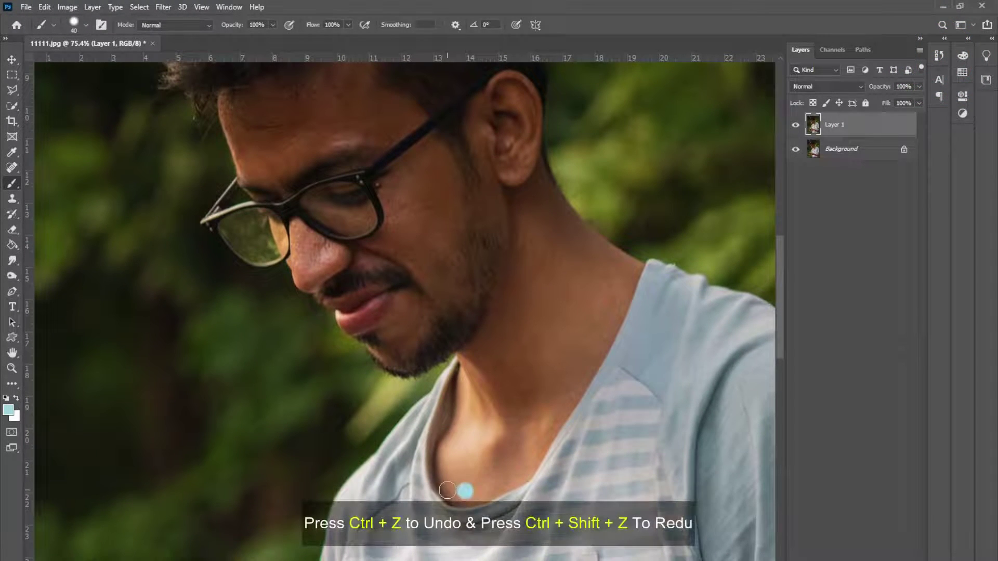
{"action": "key", "text": "ctrl+z"}
{"action": "key", "text": "ctrl+z"}
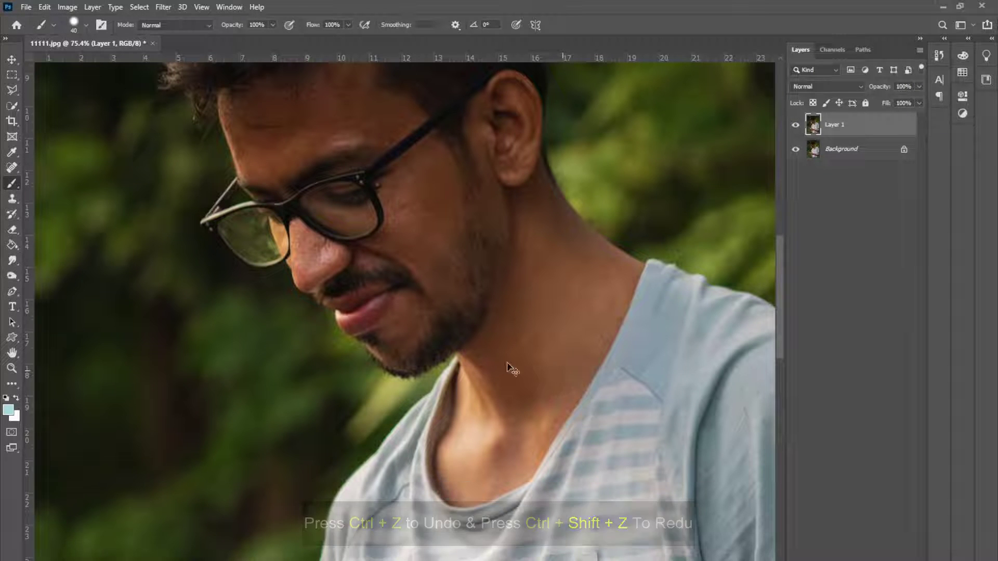
Heal the remaining cheek blemishes with the Spot Healing Brush and inspect the neck, hands and forearm
{"action": "left_click", "coordinate": [12, 168]}
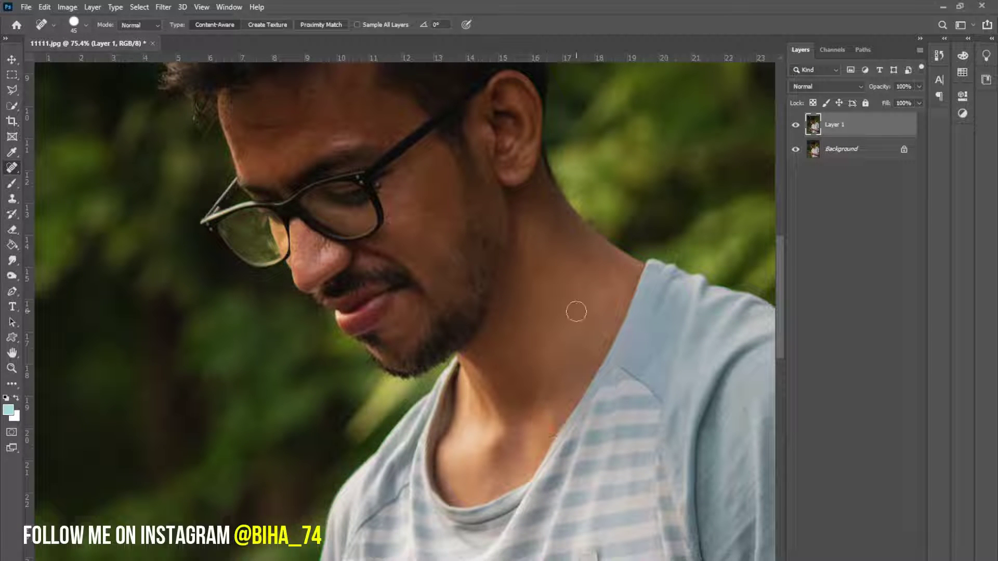
{"action": "left_click_drag", "start_coordinate": [484, 195], "coordinate": [544, 363]}
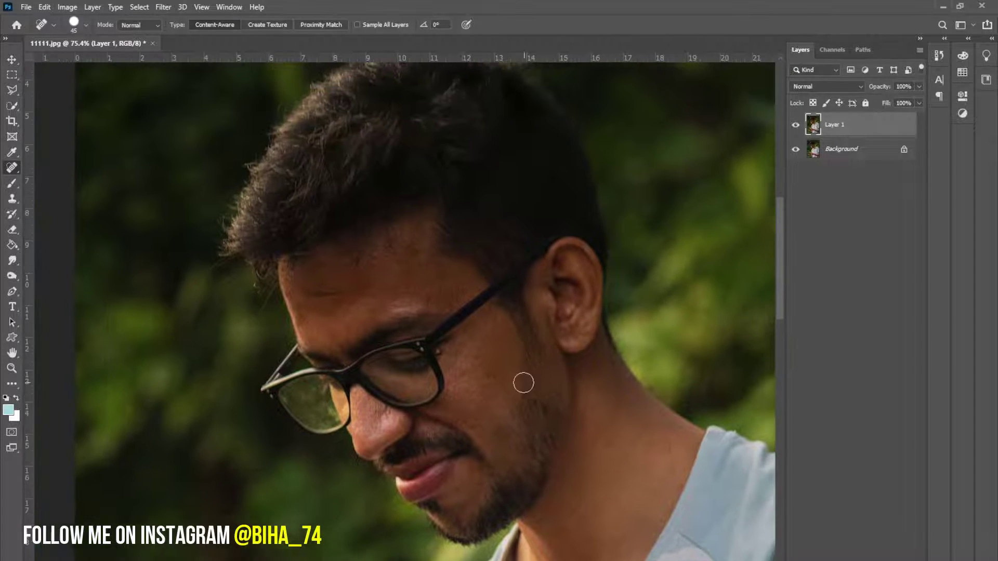
{"action": "left_click", "coordinate": [484, 366]}
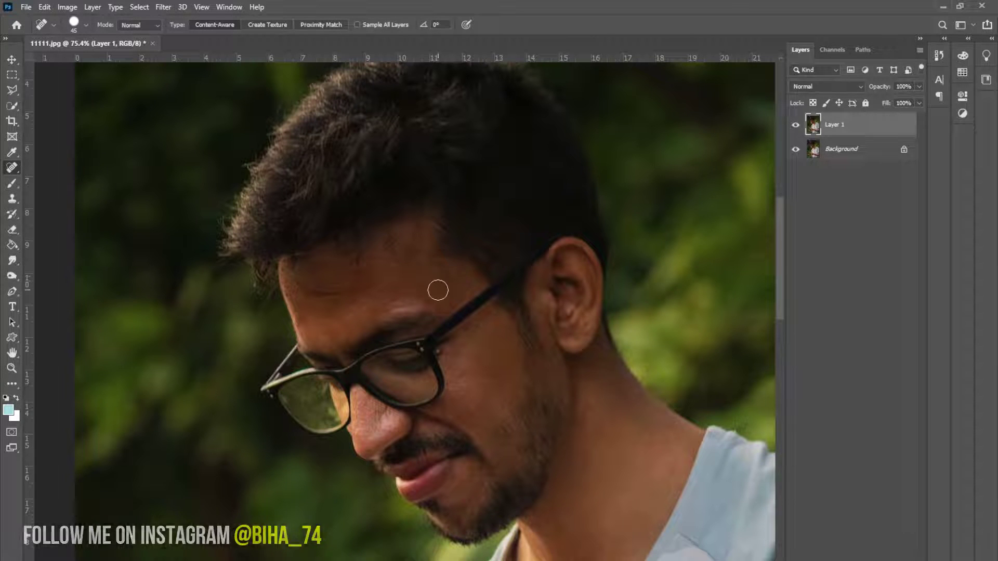
{"action": "left_click_drag", "start_coordinate": [644, 470], "coordinate": [611, 198]}
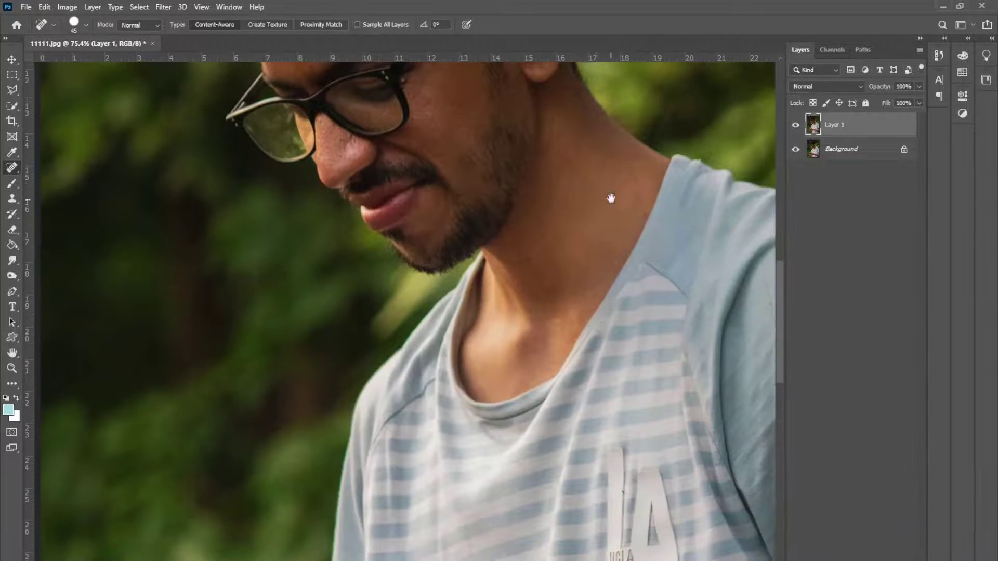
{"action": "left_click_drag", "start_coordinate": [604, 356], "coordinate": [604, 300]}
{"action": "left_click_drag", "start_coordinate": [542, 524], "coordinate": [615, 350]}
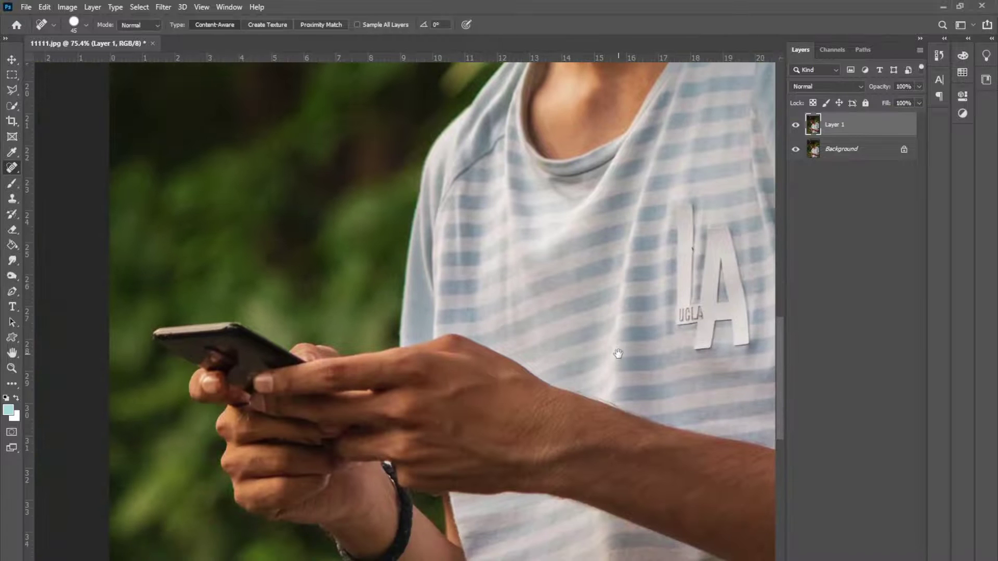
{"action": "scroll", "coordinate": [502, 346], "scroll_direction": "down", "scroll_amount": 5}
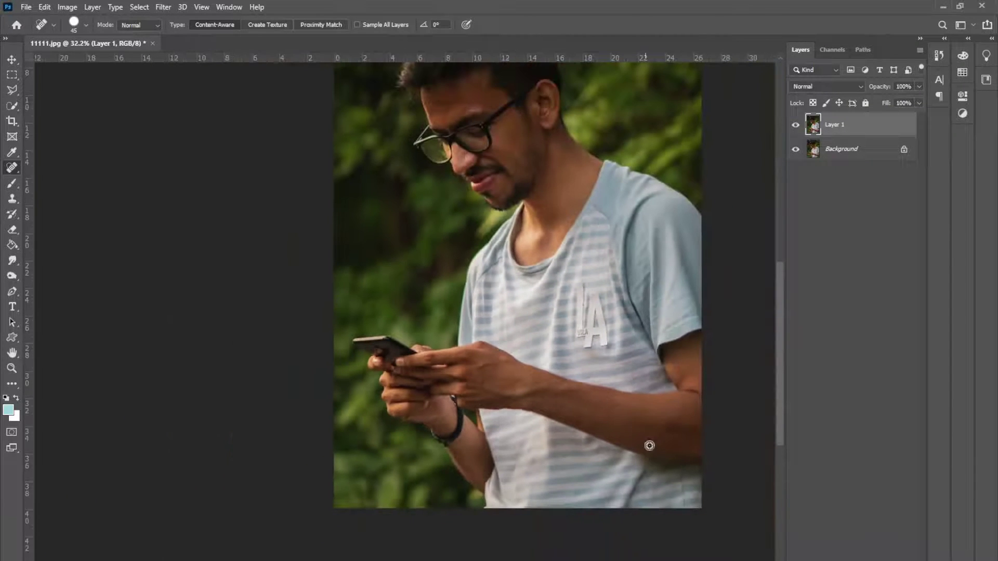
{"action": "scroll", "coordinate": [649, 445], "scroll_direction": "up", "scroll_amount": 8}
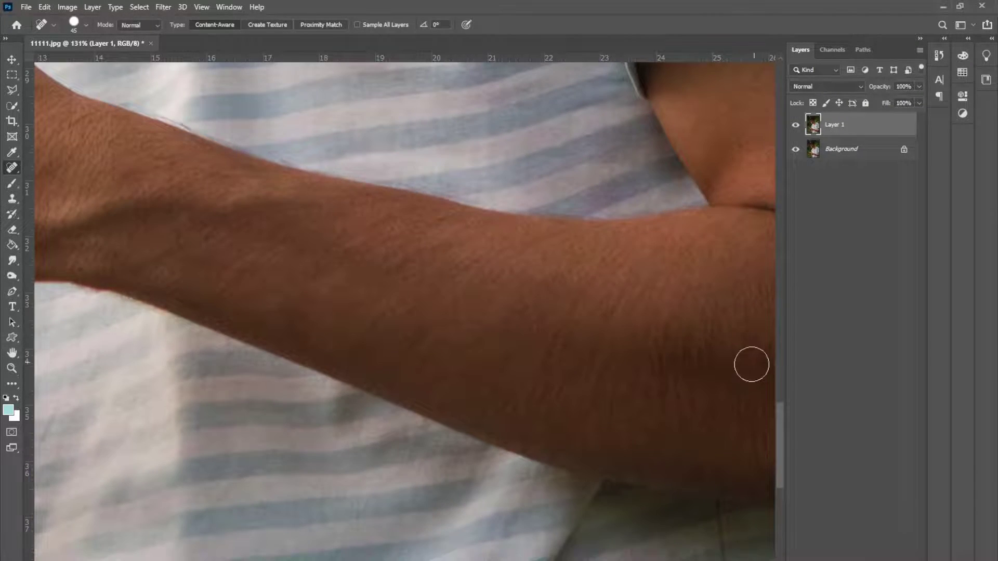
{"action": "scroll", "coordinate": [626, 376], "scroll_direction": "down", "scroll_amount": 9}
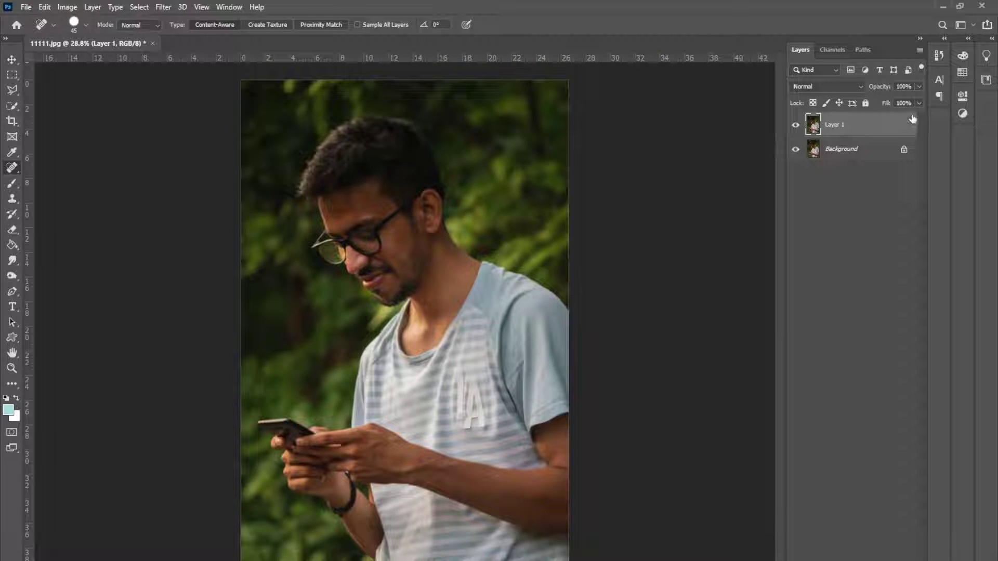
Duplicate Layer 1, naming the original layer Patch and the copy Colour Change
{"action": "key", "text": "ctrl+j"}
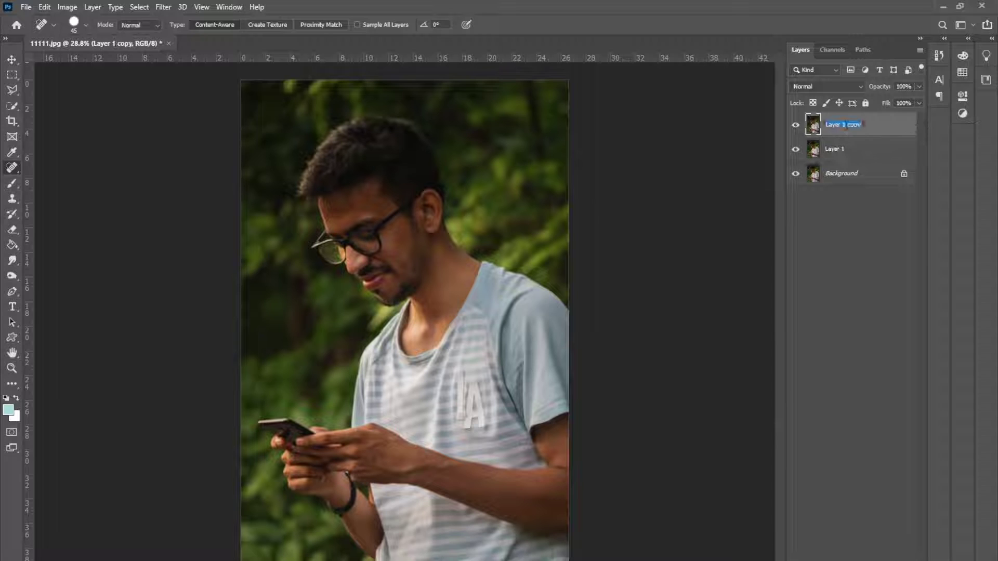
{"action": "double_click", "coordinate": [835, 150]}
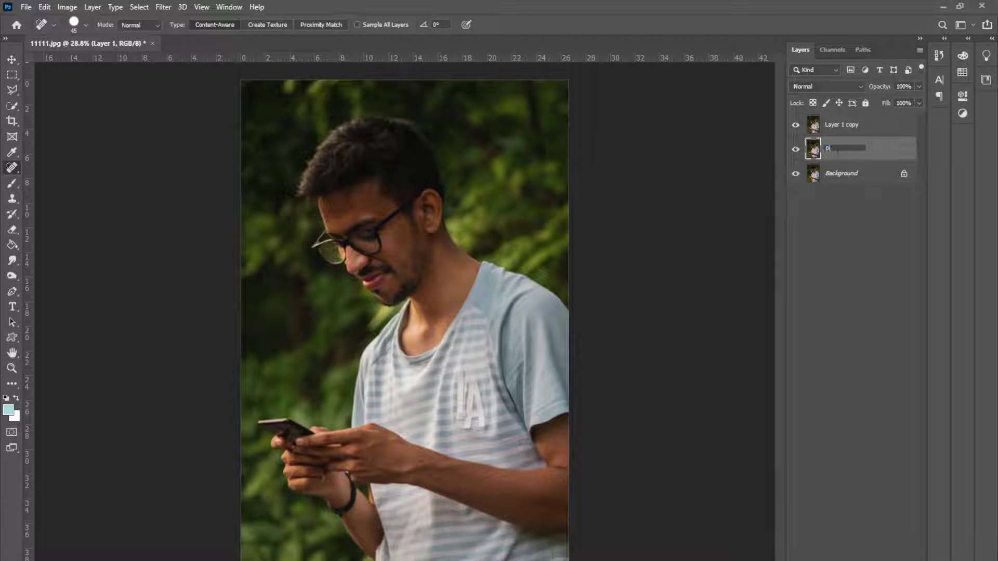
{"action": "key", "text": "Return"}
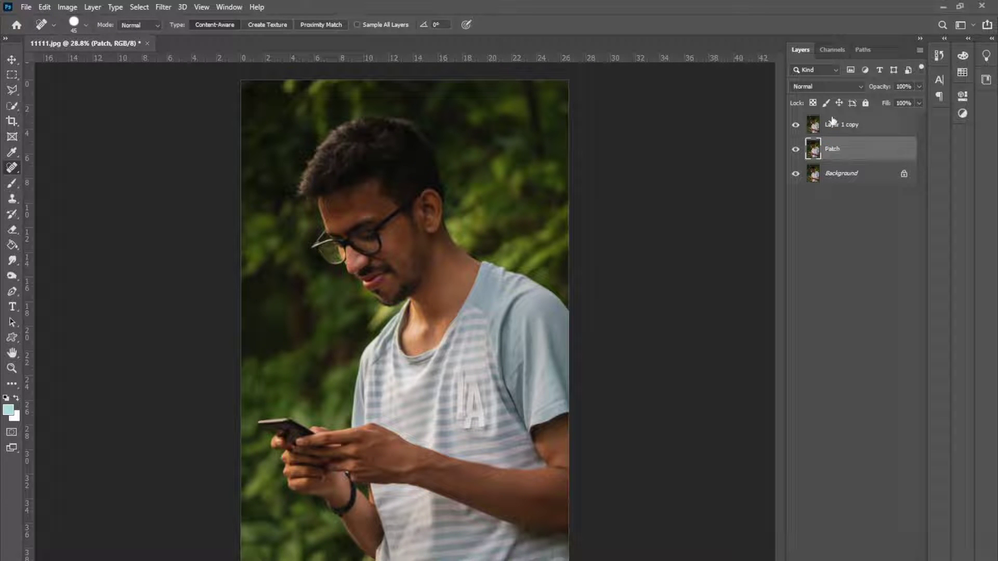
{"action": "double_click", "coordinate": [841, 126]}
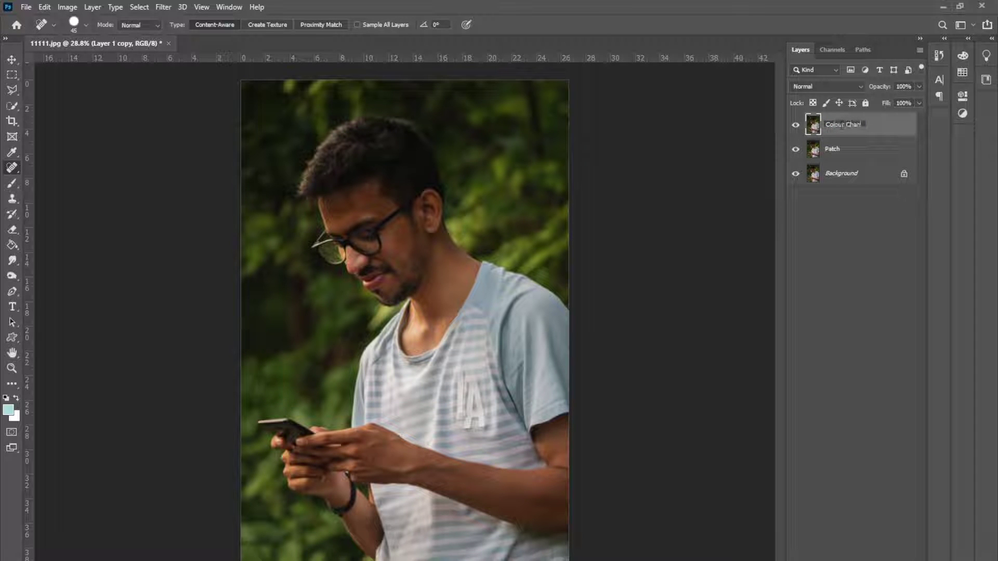
{"action": "key", "text": "Return"}
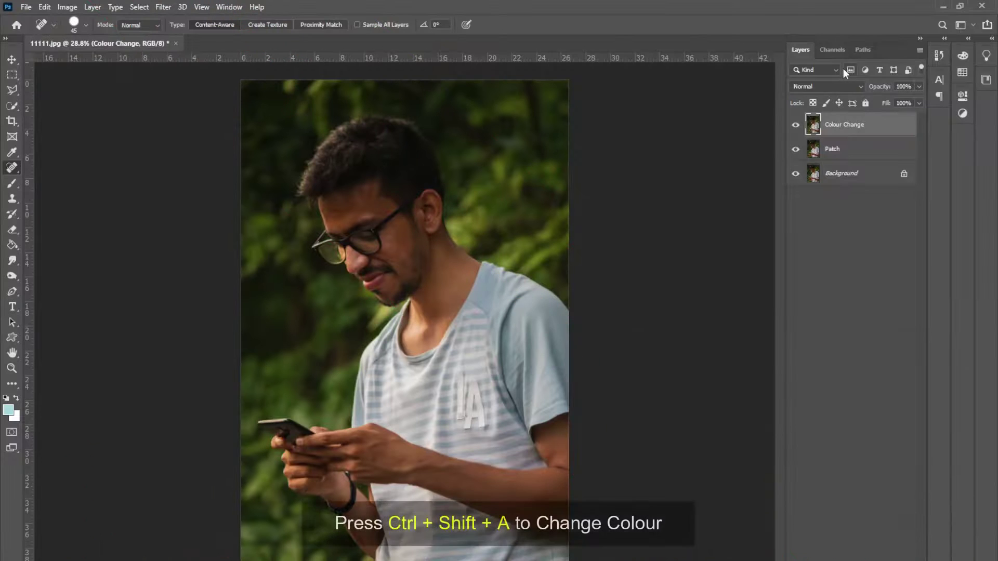
In Camera Raw, set Exposure +0.35, Contrast -11, Highlights -80, Shadows +71, Whites -79, Vibrance +41, Sharpening 150 and Noise Reduction 100
{"action": "key", "text": "ctrl+shift+a"}
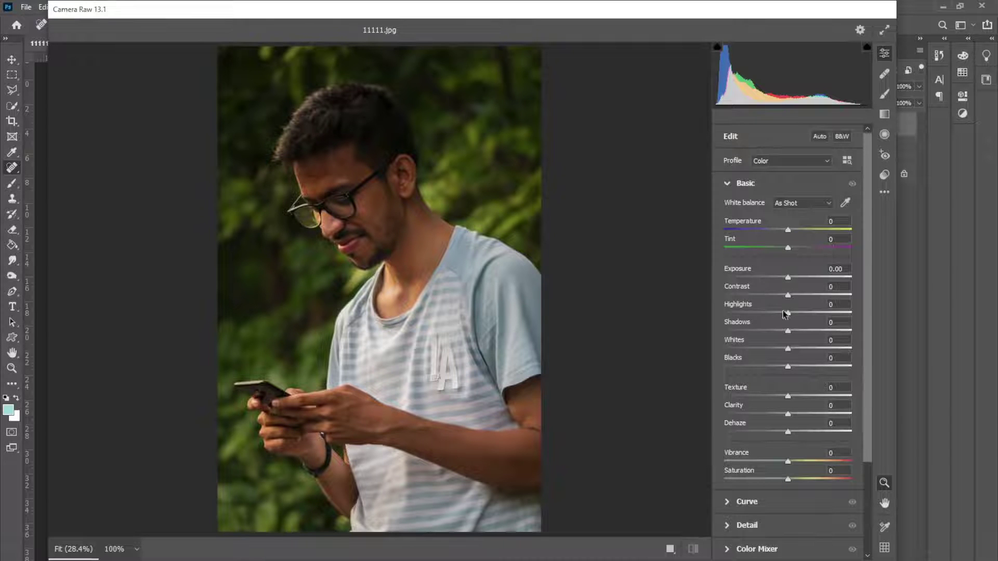
{"action": "left_click", "coordinate": [738, 348]}
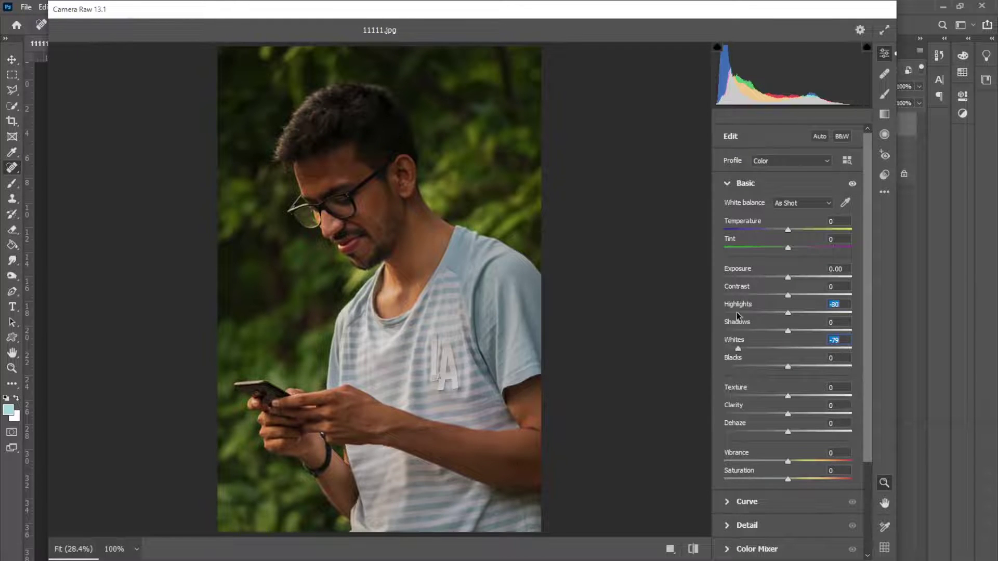
{"action": "left_click", "coordinate": [833, 331]}
{"action": "left_click", "coordinate": [793, 277]}
{"action": "left_click", "coordinate": [781, 295]}
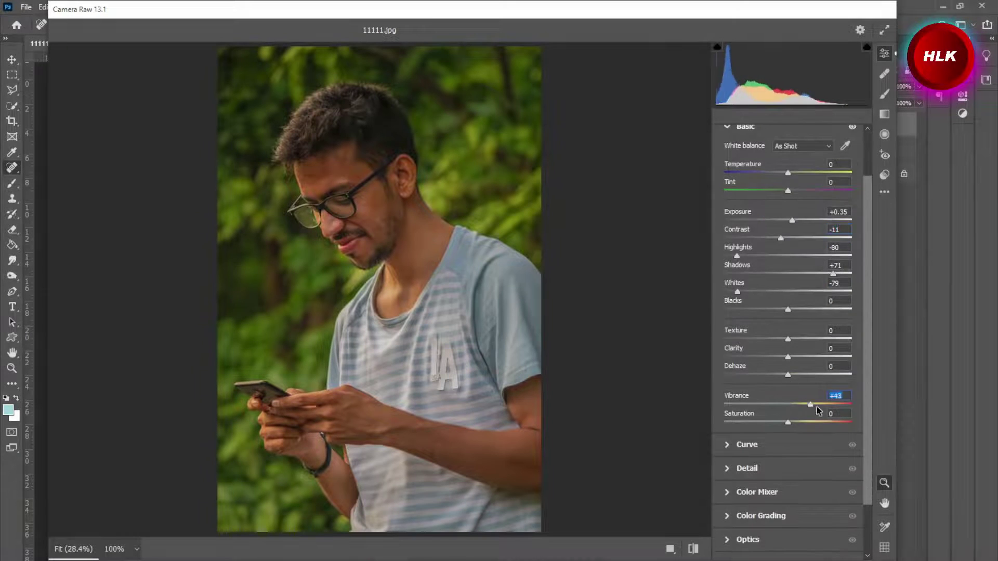
{"action": "scroll", "coordinate": [787, 312], "scroll_direction": "up", "scroll_amount": 2}
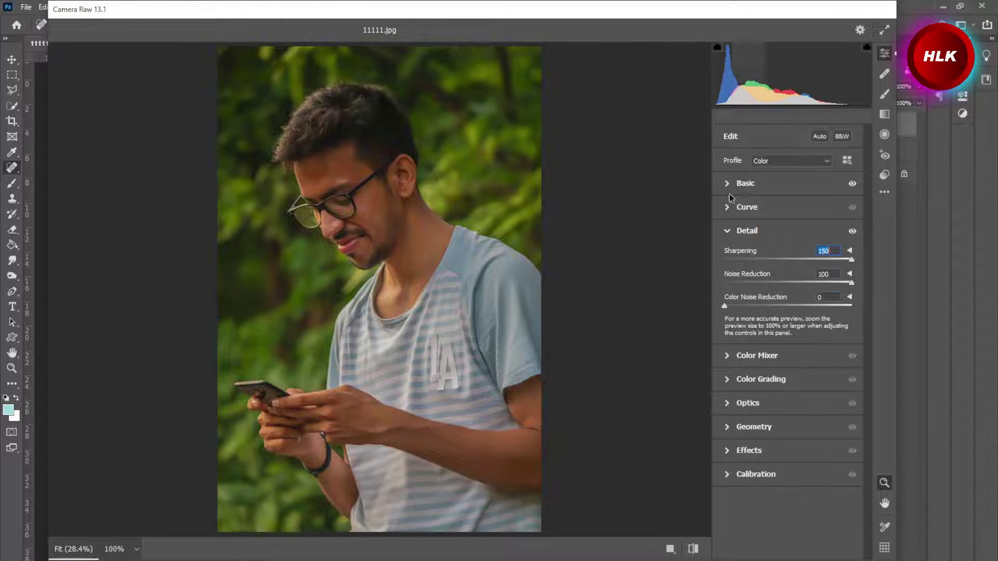
Shift the greens' hue and lower the saturation of the greens and yellows in the Color Mixer
{"action": "left_click", "coordinate": [748, 231]}
{"action": "left_click", "coordinate": [757, 254]}
{"action": "left_click", "coordinate": [843, 374]}
{"action": "left_click", "coordinate": [762, 290]}
{"action": "left_click", "coordinate": [746, 375]}
{"action": "left_click", "coordinate": [755, 357]}
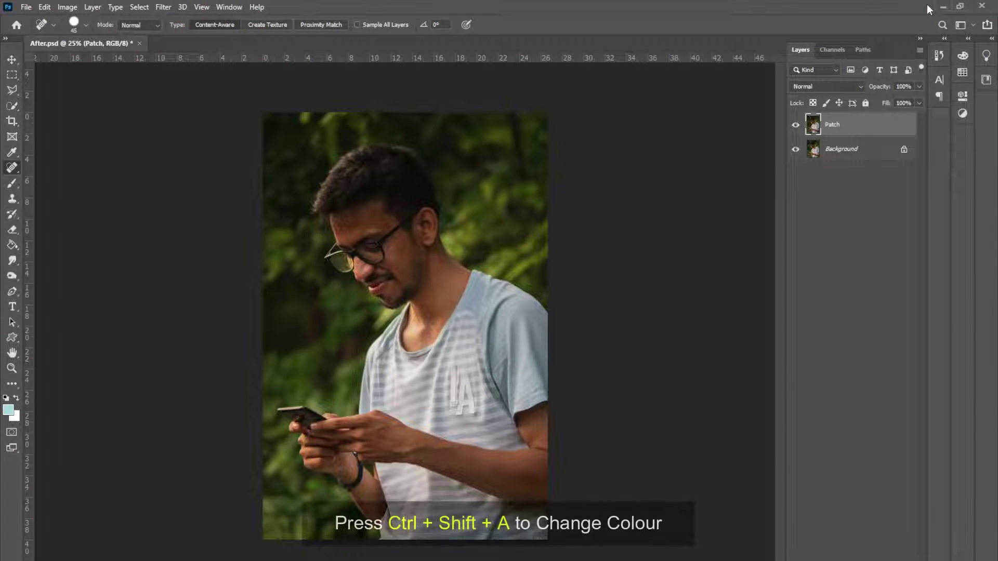
Open the Patch layer of After.psd in the Camera Raw filter and set Noise Reduction to 100
{"action": "key", "text": "ctrl+shift+a"}
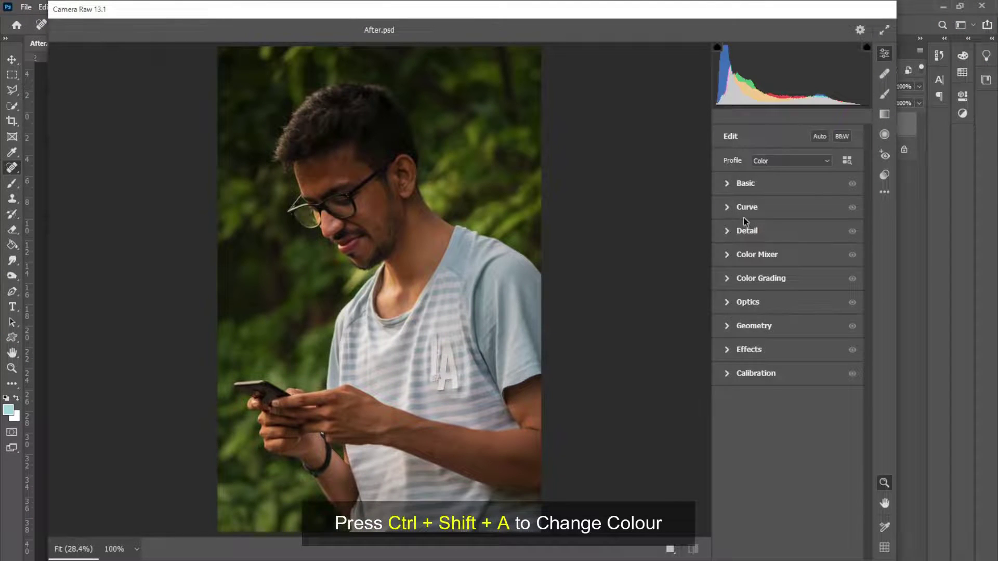
{"action": "left_click", "coordinate": [742, 229]}
{"action": "left_click", "coordinate": [849, 284]}
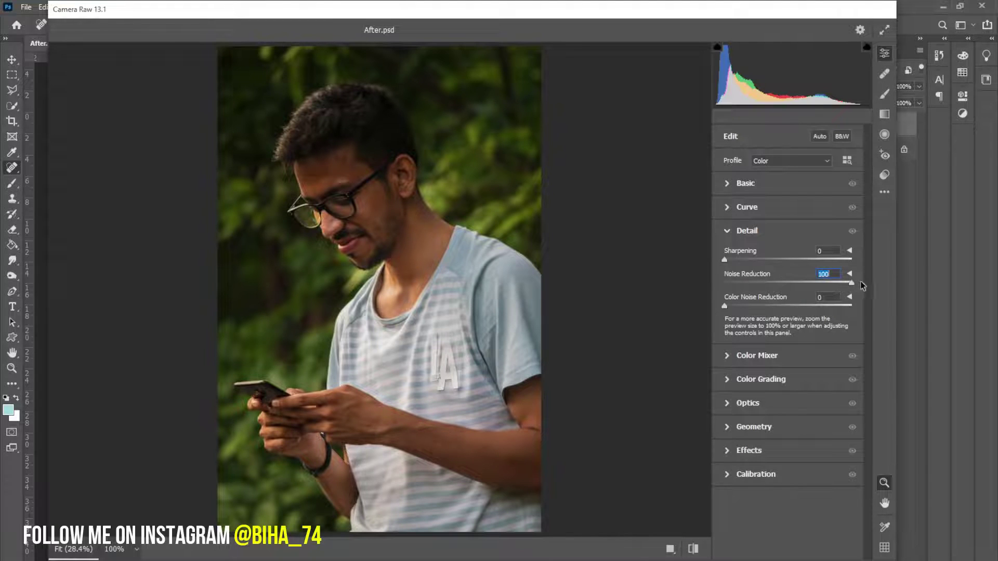
Set the basic tones to Exposure +0.35, Contrast -15, Highlights -78, Whites -84 and Shadows +64
{"action": "left_click", "coordinate": [747, 230]}
{"action": "left_click", "coordinate": [746, 183]}
{"action": "left_click", "coordinate": [792, 277]}
{"action": "left_click_drag", "start_coordinate": [787, 298], "coordinate": [778, 295]}
{"action": "left_click", "coordinate": [738, 312]}
{"action": "left_click", "coordinate": [734, 348]}
{"action": "left_click", "coordinate": [829, 331]}
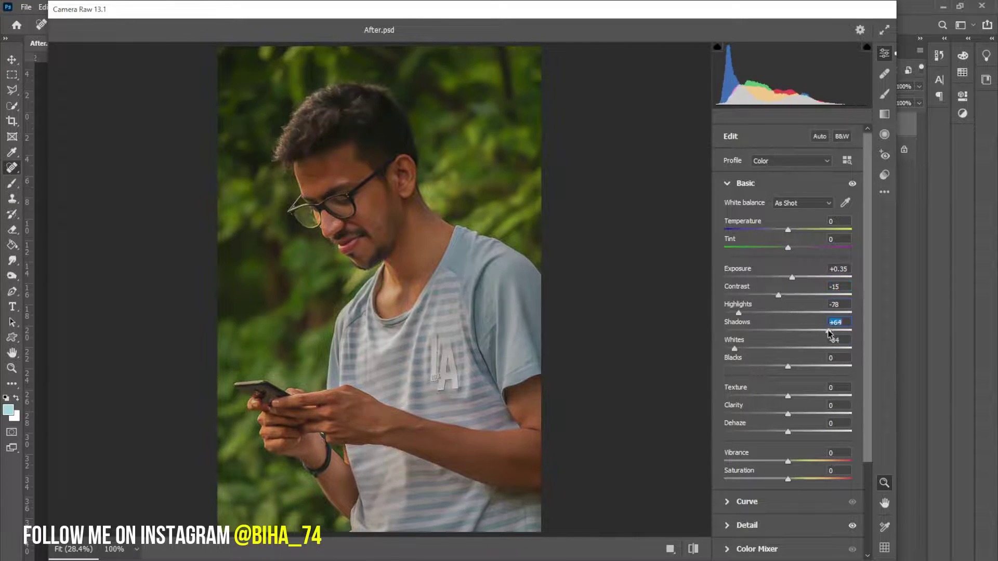
Set the Color Mixer hue to -100 for Greens and -16 for Yellows, and apply the Camera Raw adjustments
{"action": "left_click", "coordinate": [734, 182]}
{"action": "left_click", "coordinate": [751, 255]}
{"action": "left_click_drag", "start_coordinate": [789, 374], "coordinate": [724, 374]}
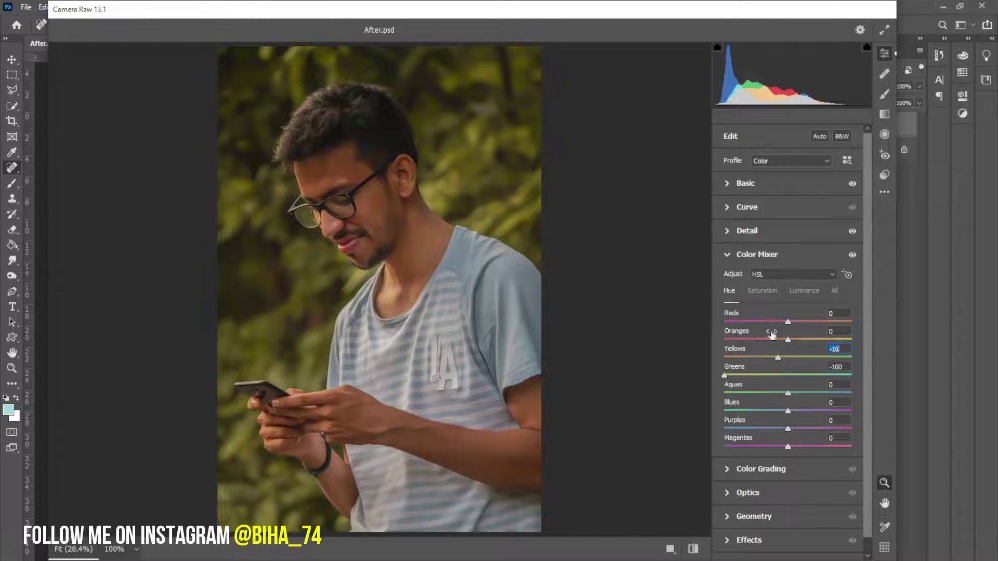
{"action": "key", "text": "Return"}
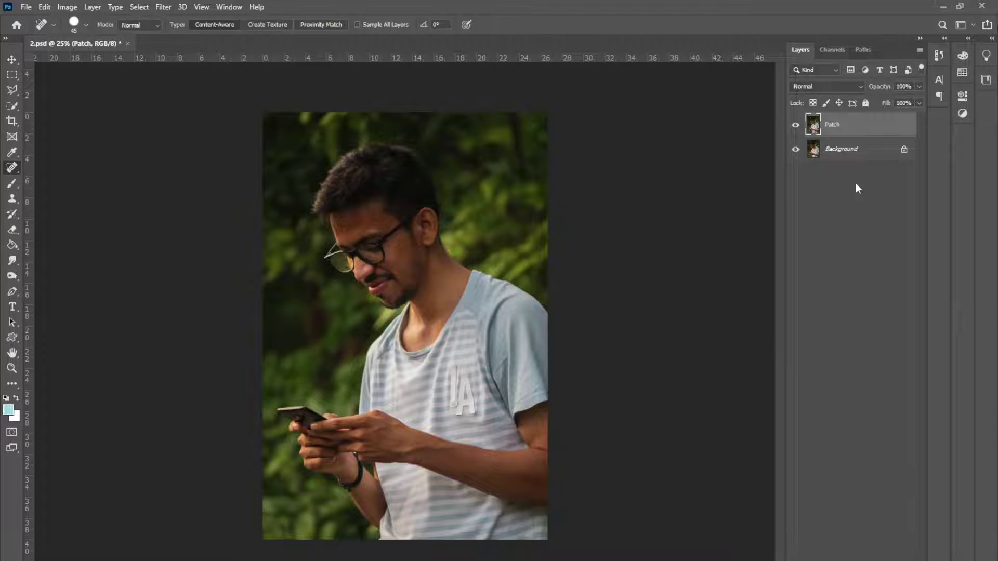
Duplicate the Patch layer of 2.psd and set Exposure +0.35, Contrast -14, Highlights -82, Shadows +64 and Whites -79 in the Camera Raw filter
{"action": "key", "text": "ctrl+j"}
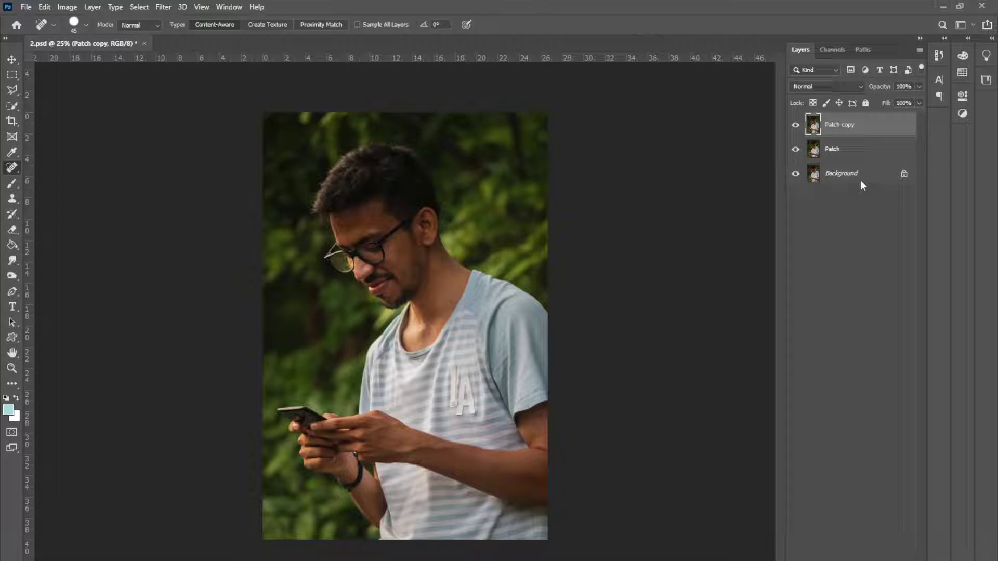
{"action": "key", "text": "ctrl+shift+a"}
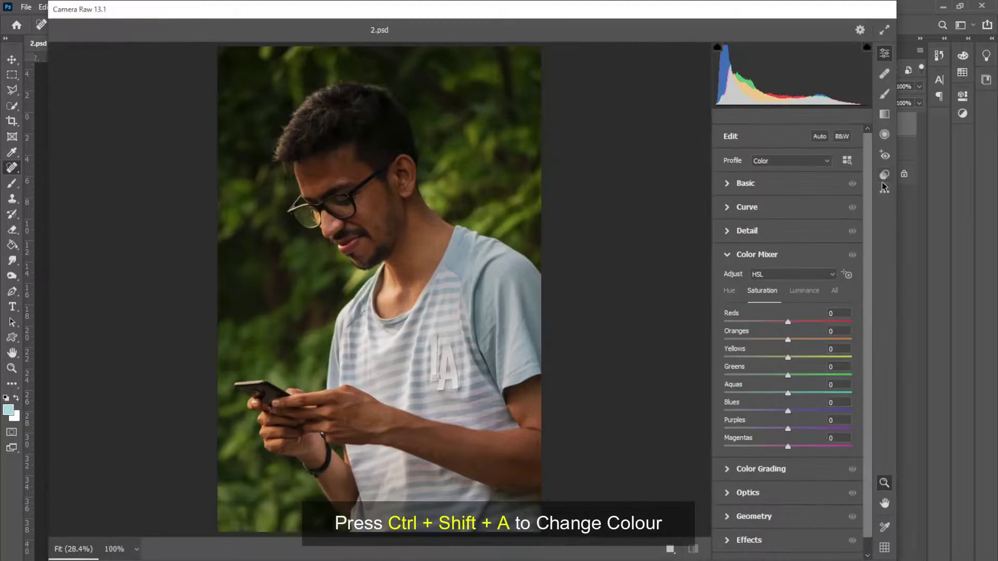
{"action": "left_click", "coordinate": [733, 257]}
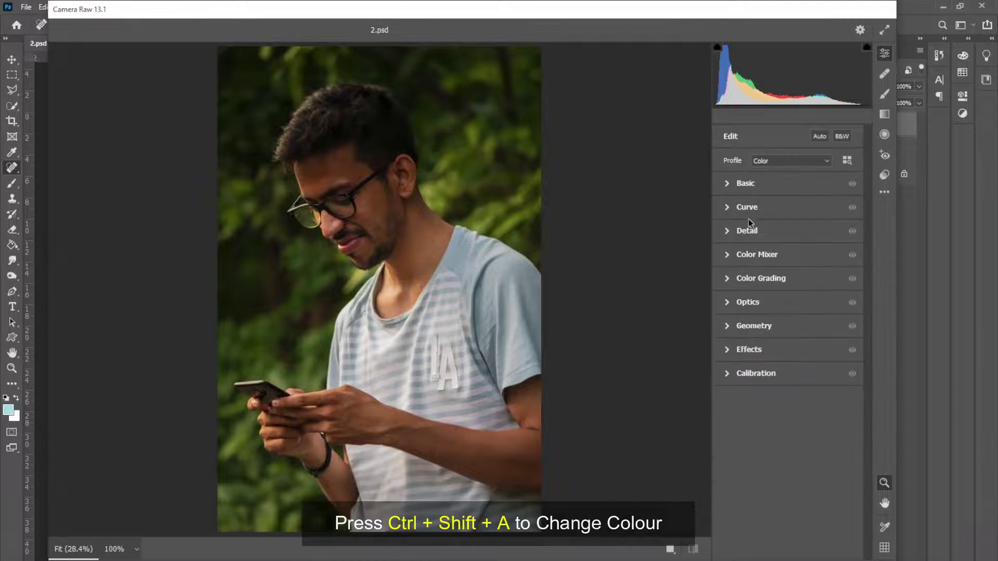
{"action": "left_click", "coordinate": [750, 223]}
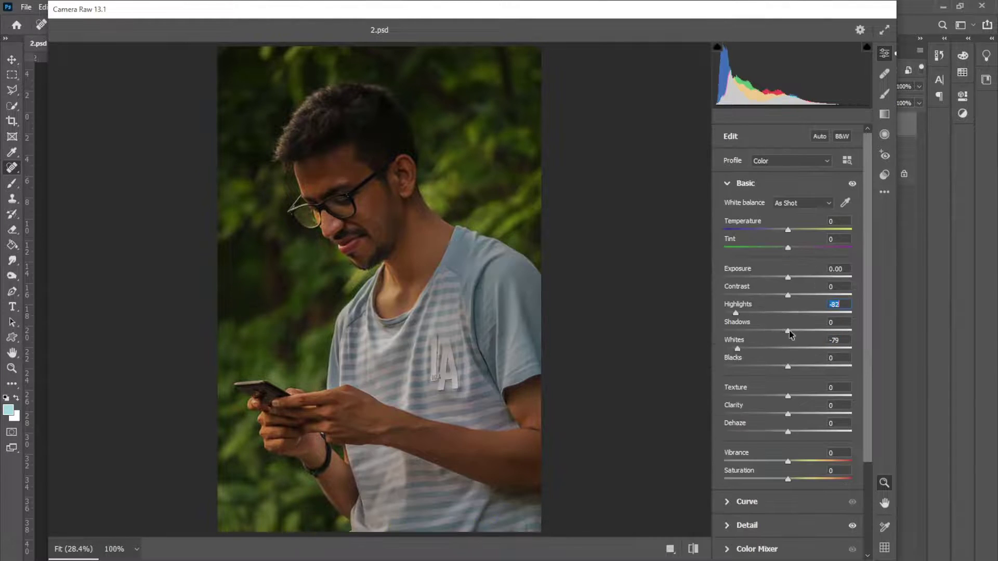
{"action": "left_click_drag", "start_coordinate": [789, 332], "coordinate": [829, 332]}
{"action": "left_click_drag", "start_coordinate": [788, 278], "coordinate": [793, 281]}
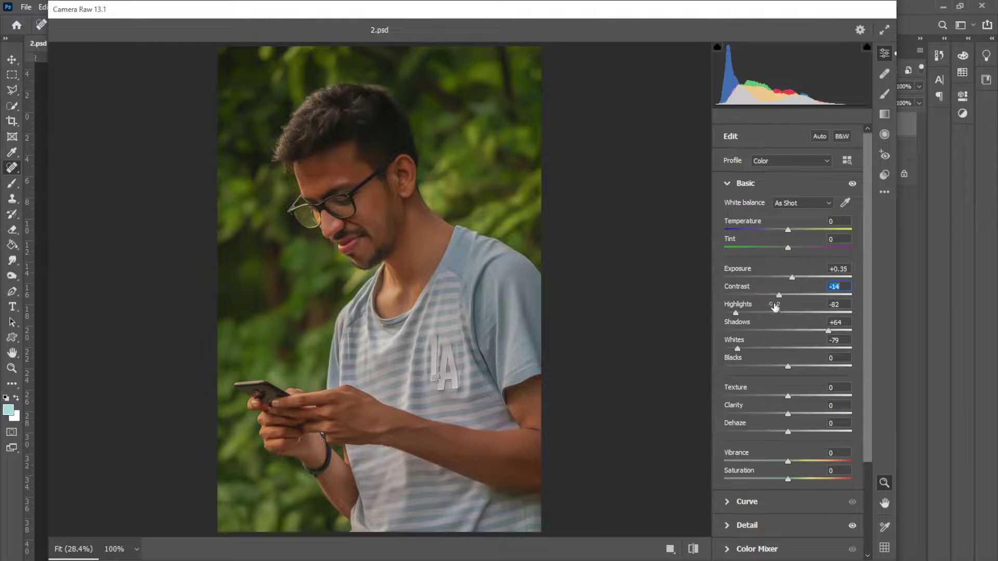
Lower the Yellows hue to its minimum in the Color Mixer and apply the Camera Raw adjustments
{"action": "left_click", "coordinate": [727, 183]}
{"action": "left_click", "coordinate": [727, 255]}
{"action": "left_click", "coordinate": [730, 291]}
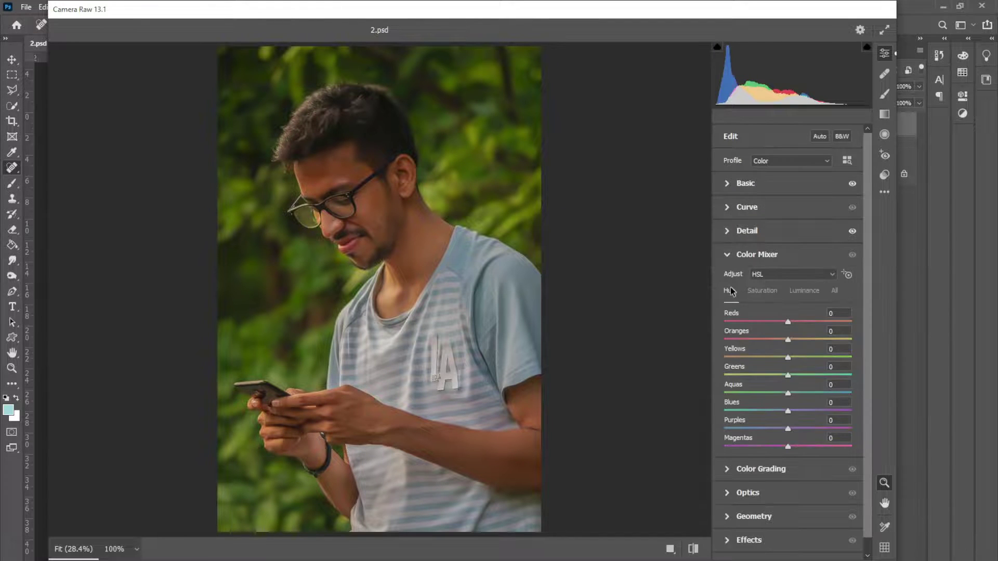
{"action": "left_click_drag", "start_coordinate": [789, 357], "coordinate": [697, 356]}
{"action": "left_click", "coordinate": [762, 291]}
{"action": "left_click", "coordinate": [820, 558]}
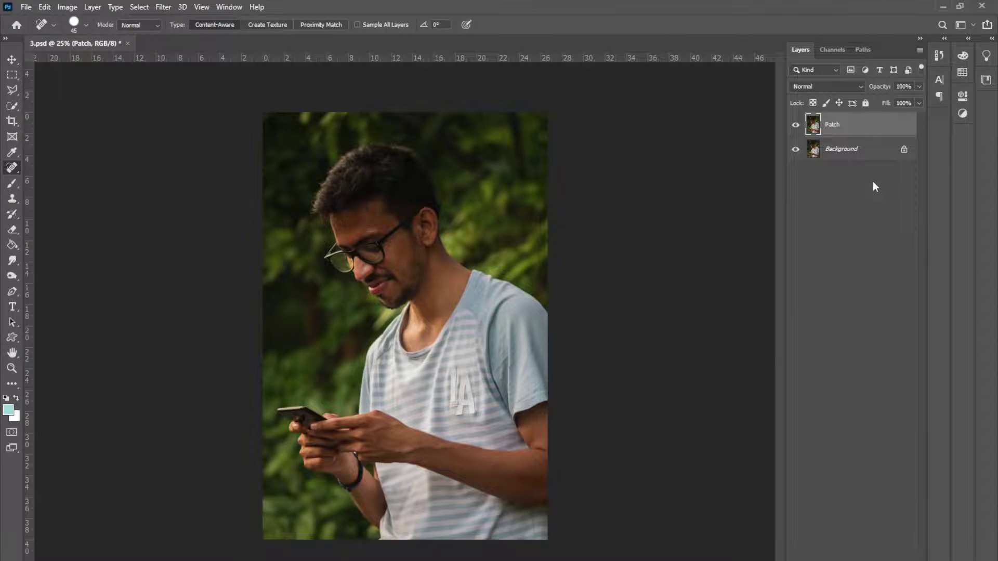
Duplicate the Patch layer of 3.psd and adjust the copy's basic tones in the Camera Raw filter, lowering Whites, Highlights and Contrast
{"action": "key", "text": "ctrl+j"}
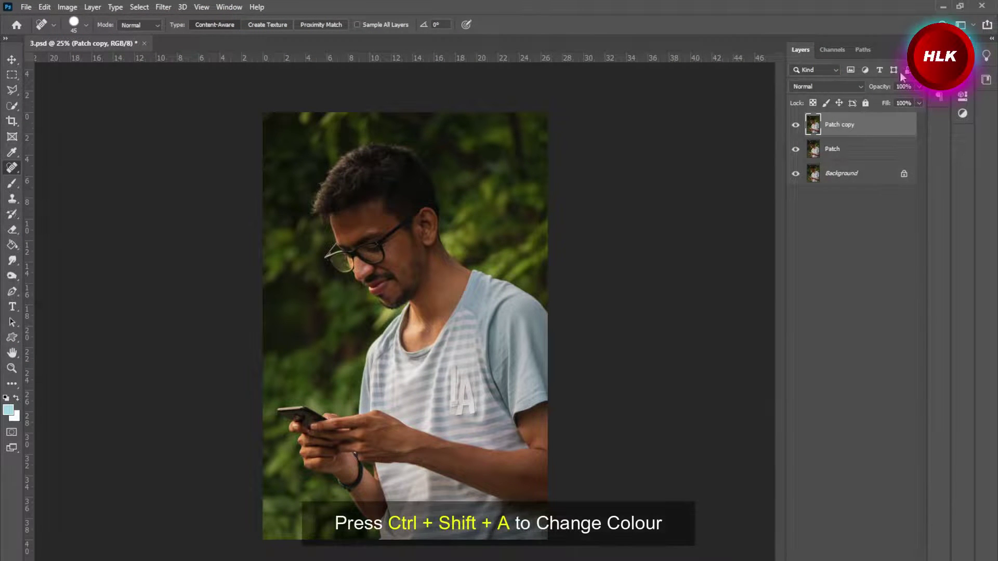
{"action": "key", "text": "ctrl+shift+a"}
{"action": "left_click", "coordinate": [746, 183]}
{"action": "left_click_drag", "start_coordinate": [788, 349], "coordinate": [736, 313]}
{"action": "left_click_drag", "start_coordinate": [788, 277], "coordinate": [771, 295]}
{"action": "left_click", "coordinate": [738, 183]}
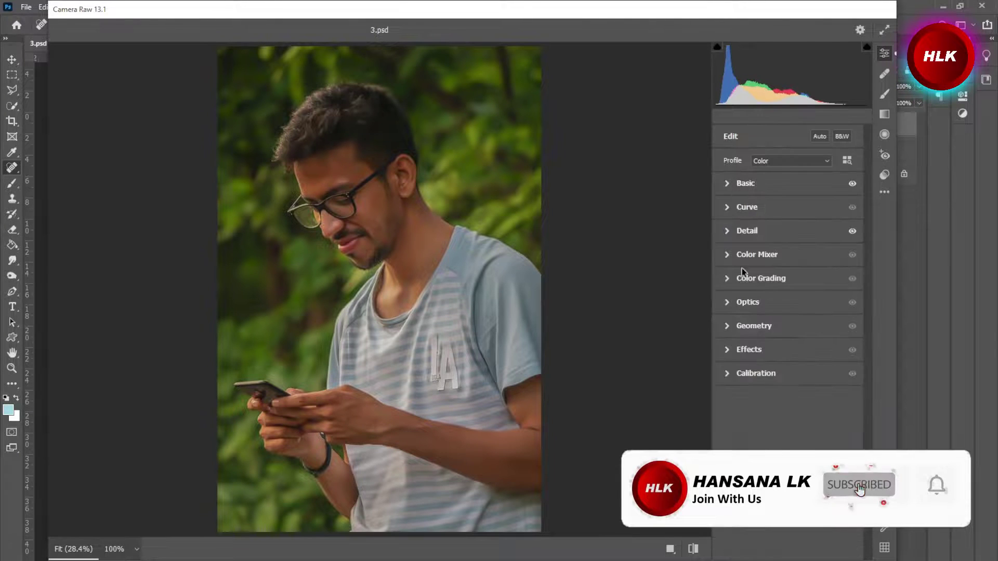
Raise the hue of Yellows and Greens to the maximum in the Color Mixer
{"action": "left_click", "coordinate": [744, 255]}
{"action": "left_click_drag", "start_coordinate": [788, 358], "coordinate": [852, 358]}
{"action": "left_click_drag", "start_coordinate": [788, 376], "coordinate": [852, 376]}
Set the Color Mixer saturation to -100 for both Yellows and Greens, and apply the Camera Raw adjustments
{"action": "left_click", "coordinate": [762, 291]}
{"action": "left_click_drag", "start_coordinate": [789, 358], "coordinate": [696, 361]}
{"action": "left_click_drag", "start_coordinate": [788, 375], "coordinate": [712, 374]}
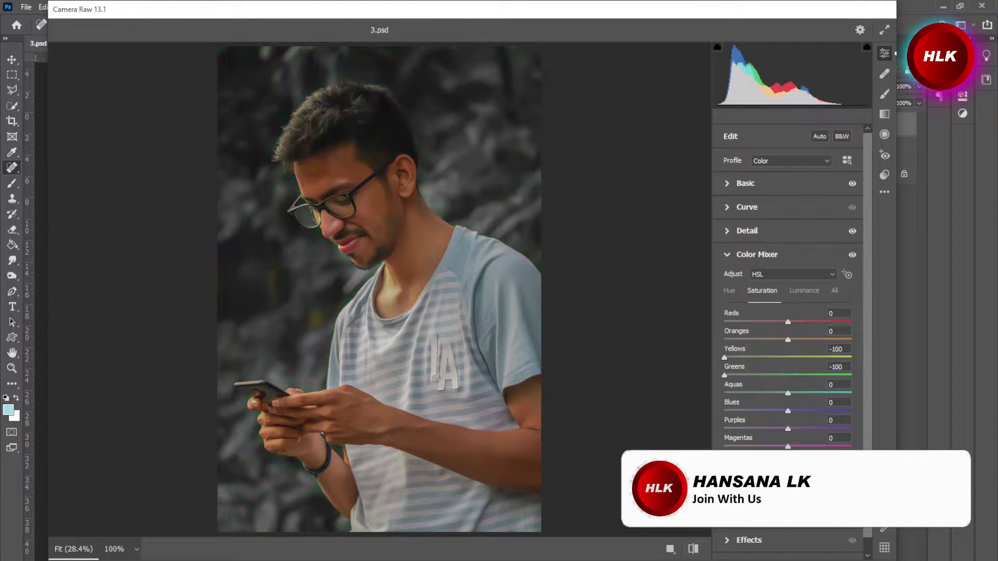
{"action": "key", "text": "Return"}
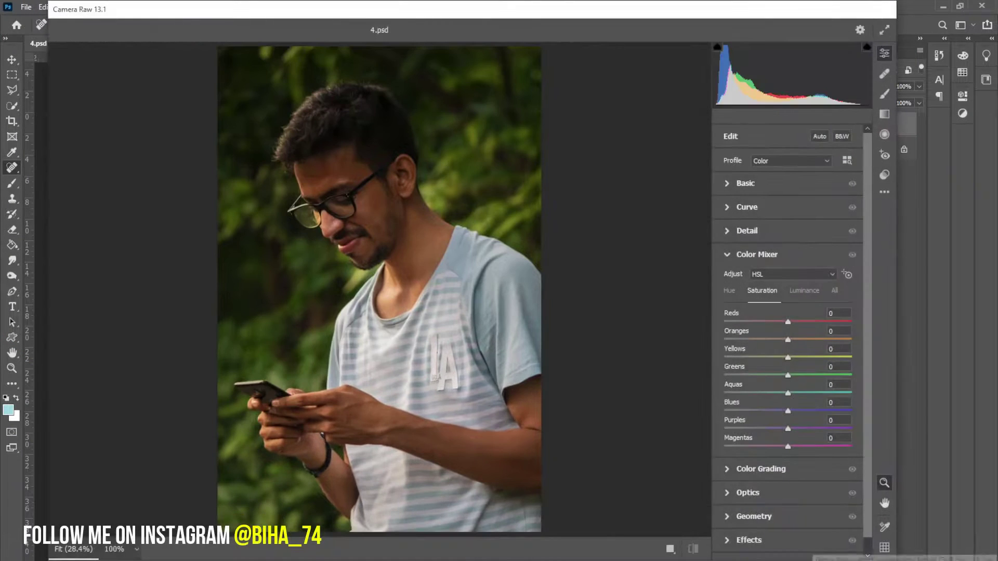
Duplicate the Patch layer of 4.psd, open the copy in the Camera Raw filter, and set Noise Reduction to 100 and Sharpening to 150
{"action": "key", "text": "ctrl+j"}
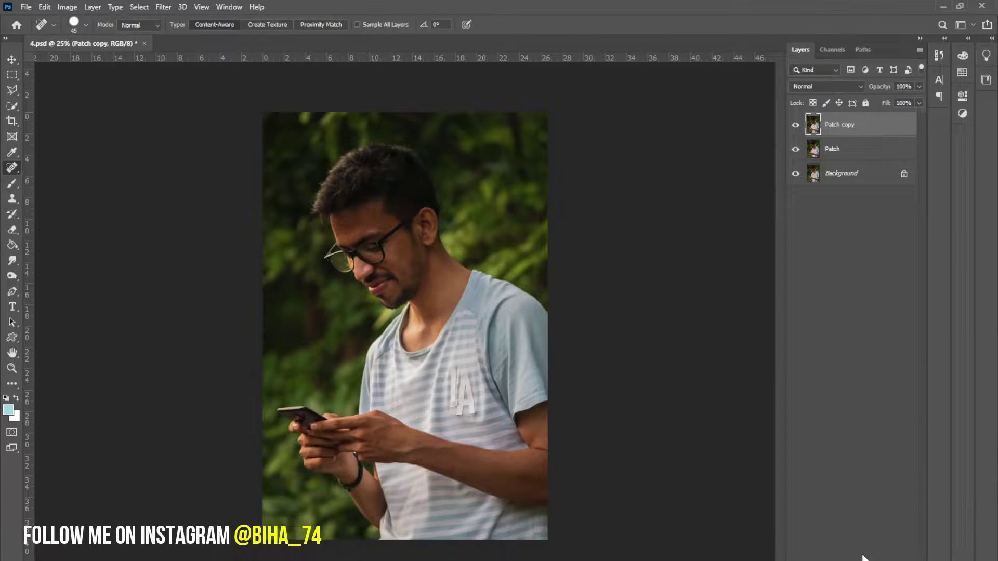
{"action": "key", "text": "ctrl+shift+a"}
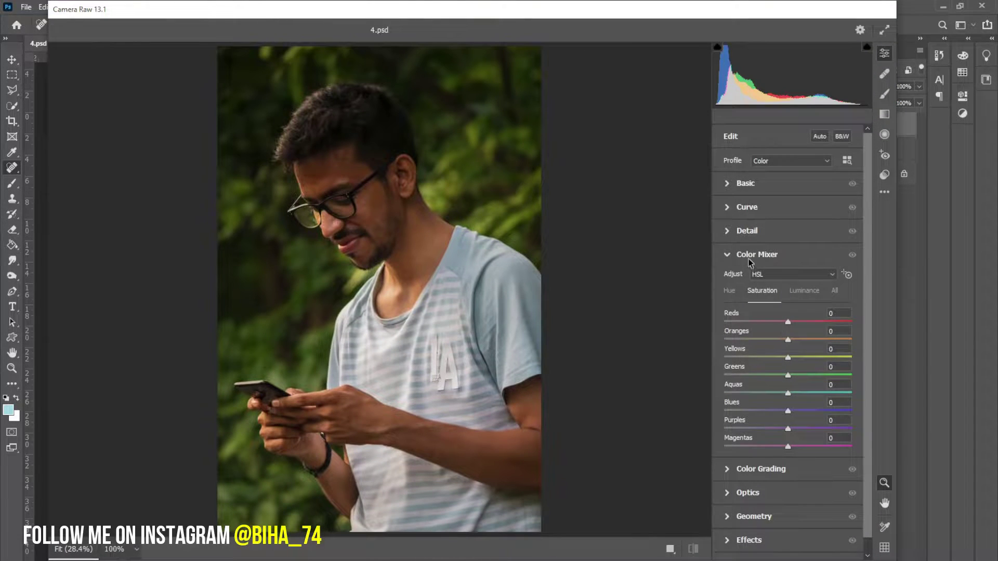
{"action": "left_click", "coordinate": [748, 255]}
{"action": "left_click", "coordinate": [747, 230]}
{"action": "left_click", "coordinate": [850, 284]}
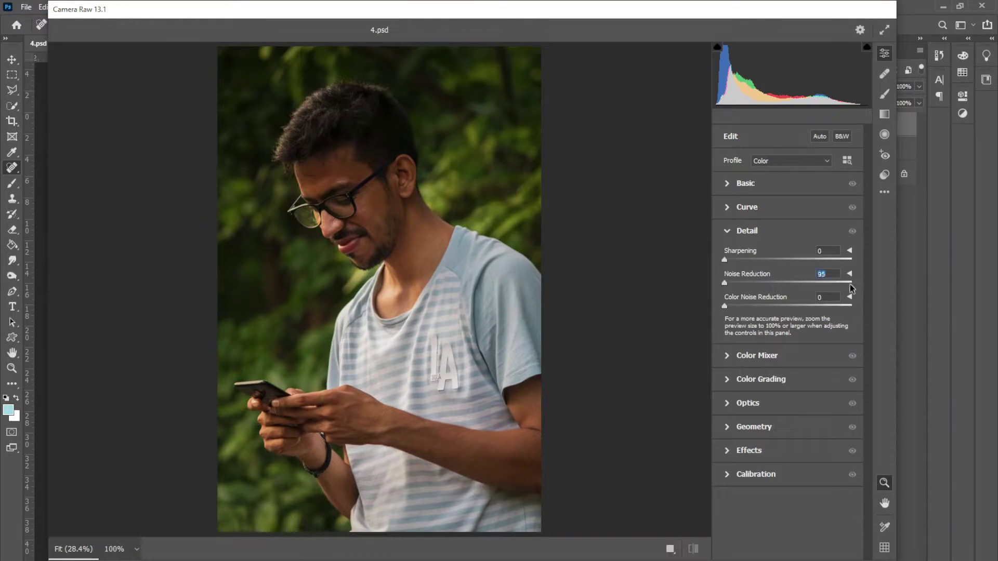
{"action": "left_click_drag", "start_coordinate": [844, 258], "coordinate": [875, 264]}
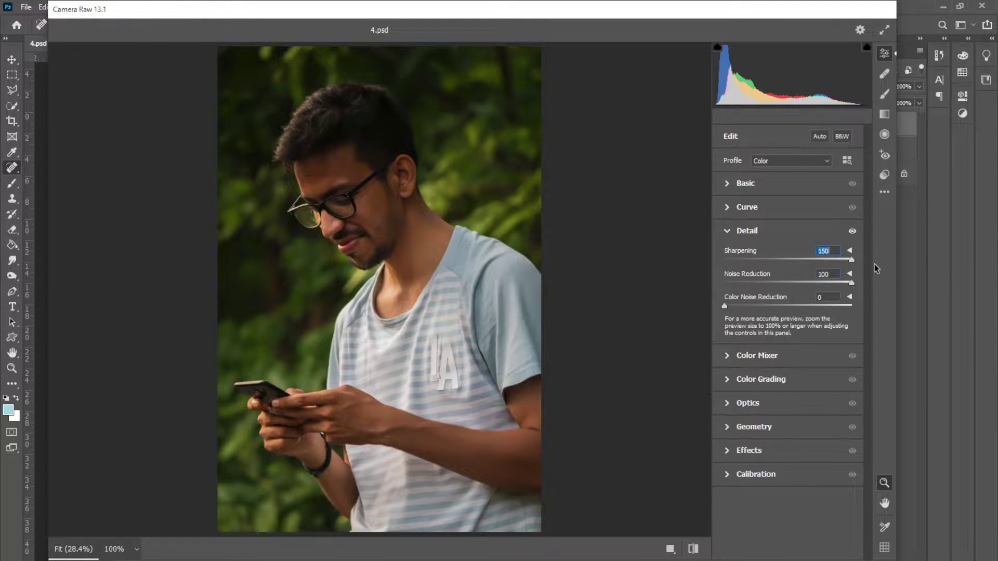
Set Whites to -81, Highlights to -84 and Shadows to +77, raise the Exposure slightly and lower the Contrast
{"action": "left_click", "coordinate": [751, 235]}
{"action": "left_click", "coordinate": [746, 187]}
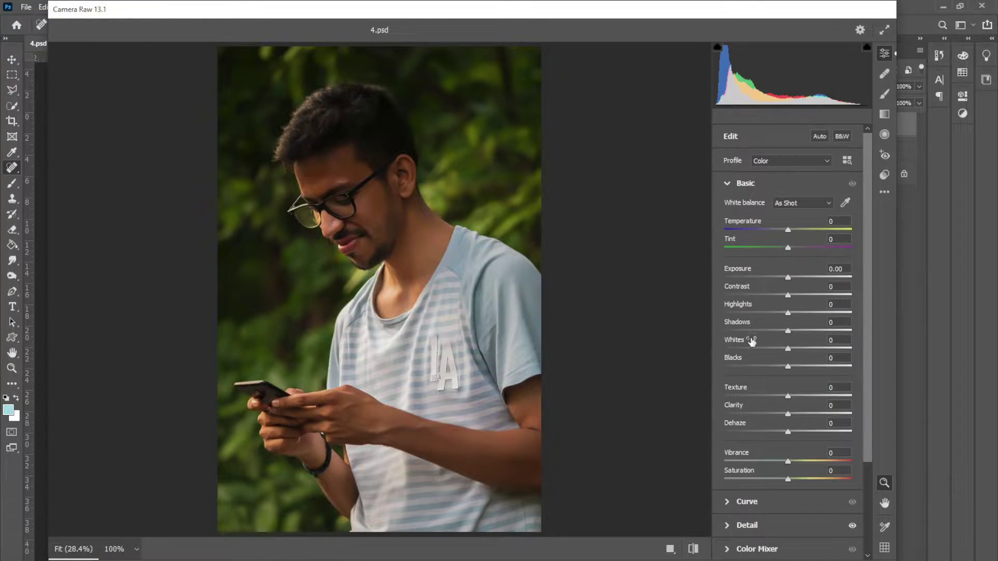
{"action": "left_click", "coordinate": [736, 348]}
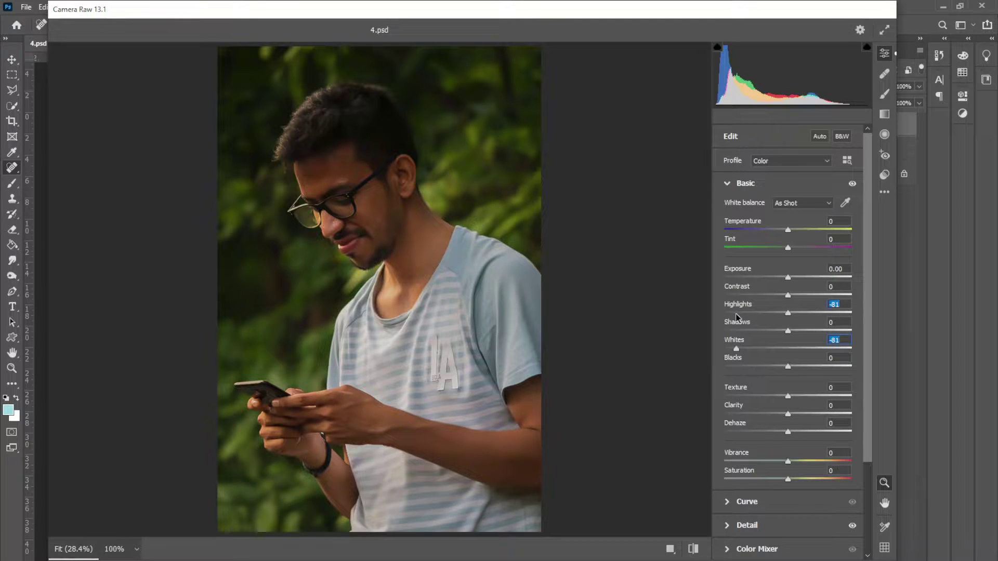
{"action": "left_click", "coordinate": [735, 313]}
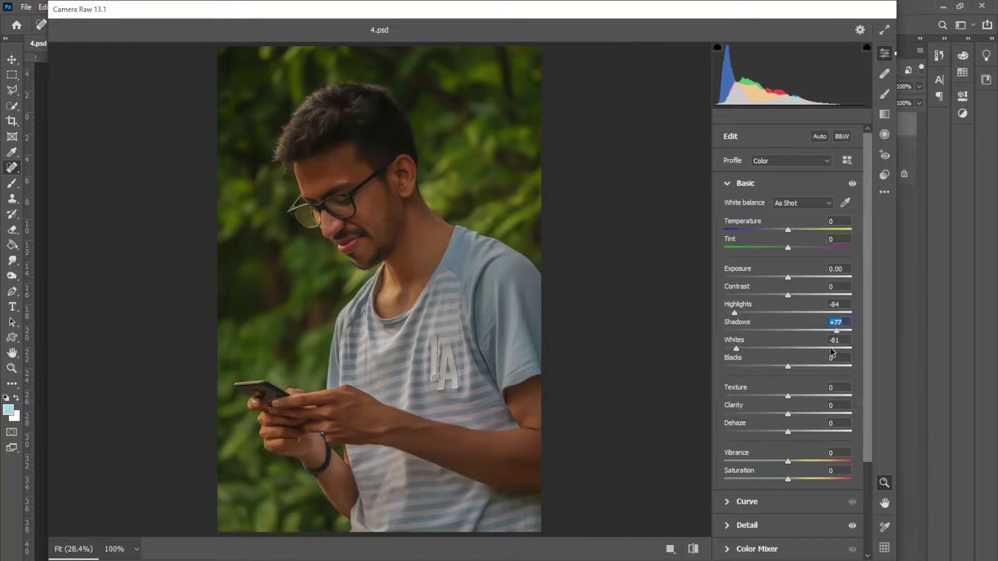
{"action": "left_click_drag", "start_coordinate": [788, 279], "coordinate": [780, 298]}
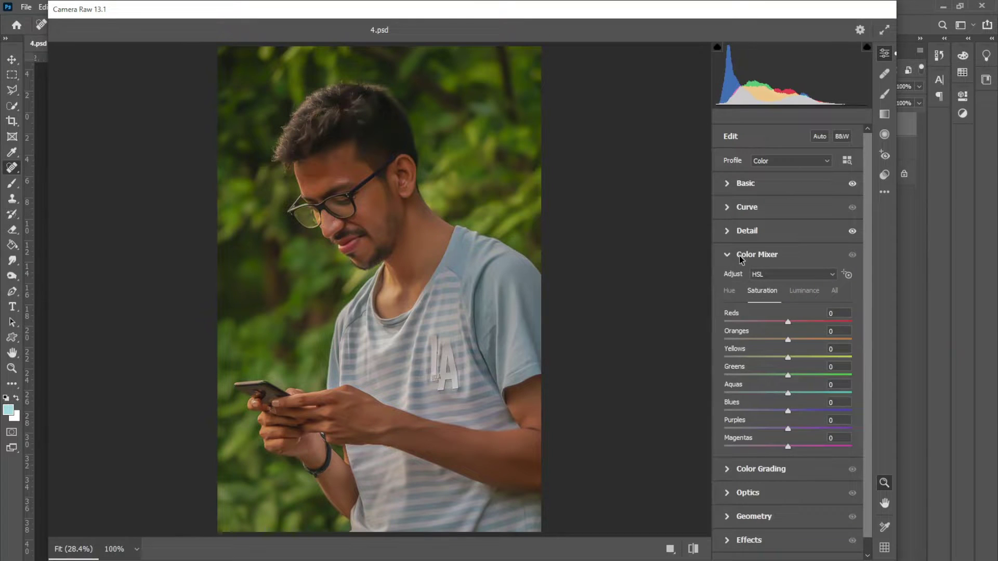
Set the Color Mixer hue to -100 for Yellows, Blues and Purples, and to +100 for Greens
{"action": "left_click_drag", "start_coordinate": [788, 394], "coordinate": [959, 414]}
{"action": "left_click", "coordinate": [729, 290]}
{"action": "left_click_drag", "start_coordinate": [788, 411], "coordinate": [718, 413]}
{"action": "left_click_drag", "start_coordinate": [789, 374], "coordinate": [722, 360]}
{"action": "left_click_drag", "start_coordinate": [824, 375], "coordinate": [879, 377]}
{"action": "left_click_drag", "start_coordinate": [789, 429], "coordinate": [837, 431]}
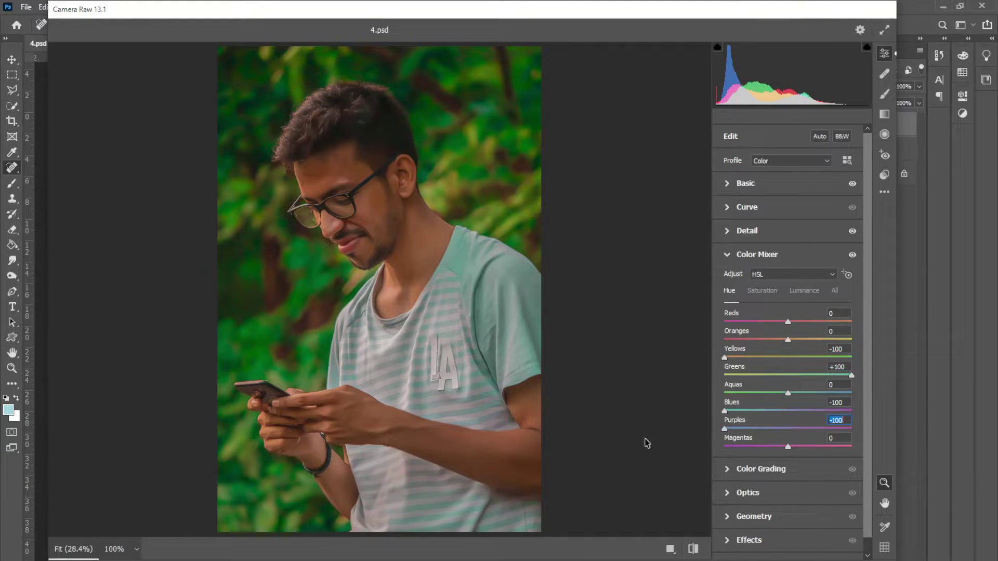
Set the Color Mixer saturation to -100 for Greens and +16 for Yellows, and apply the Camera Raw adjustments
{"action": "left_click", "coordinate": [762, 291]}
{"action": "left_click_drag", "start_coordinate": [751, 375], "coordinate": [703, 377]}
{"action": "left_click", "coordinate": [800, 358]}
{"action": "left_click_drag", "start_coordinate": [812, 366], "coordinate": [797, 367]}
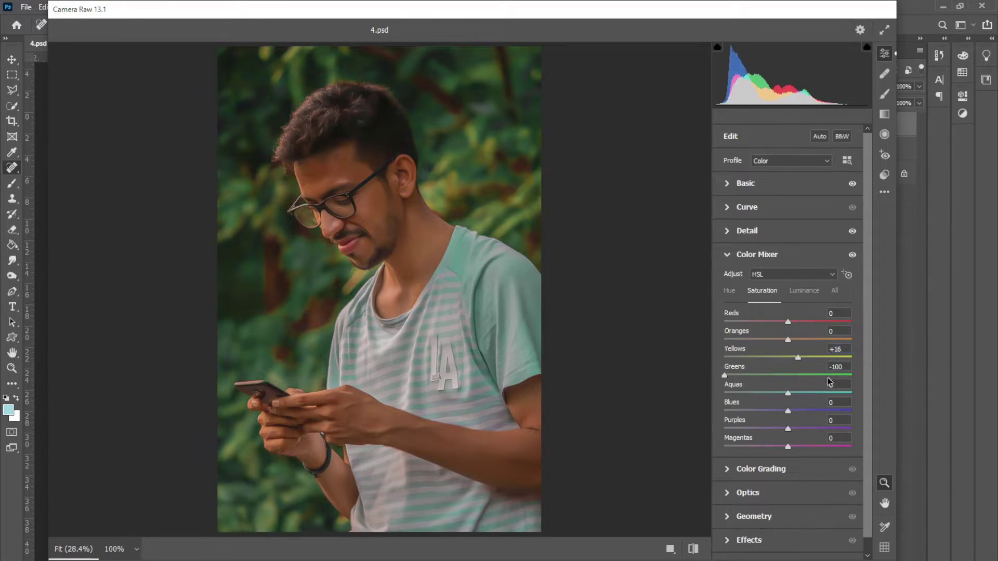
{"action": "key", "text": "Return"}
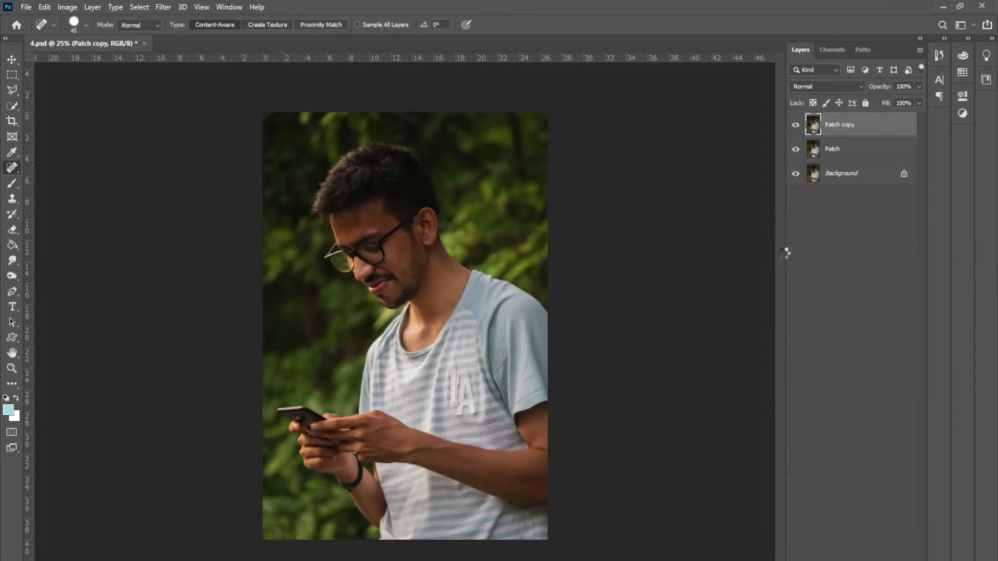